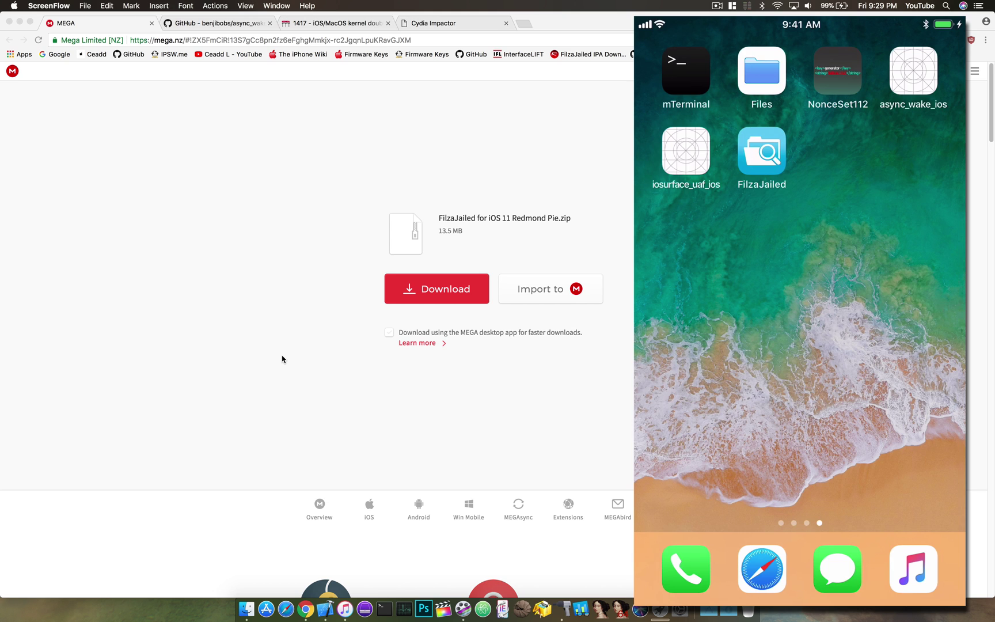
Download the FilzaJailed for iOS 11 zip from MEGA, checking the Cydia Impactor page meanwhile
{"action": "left_click", "coordinate": [447, 294]}
{"action": "left_click", "coordinate": [448, 295]}
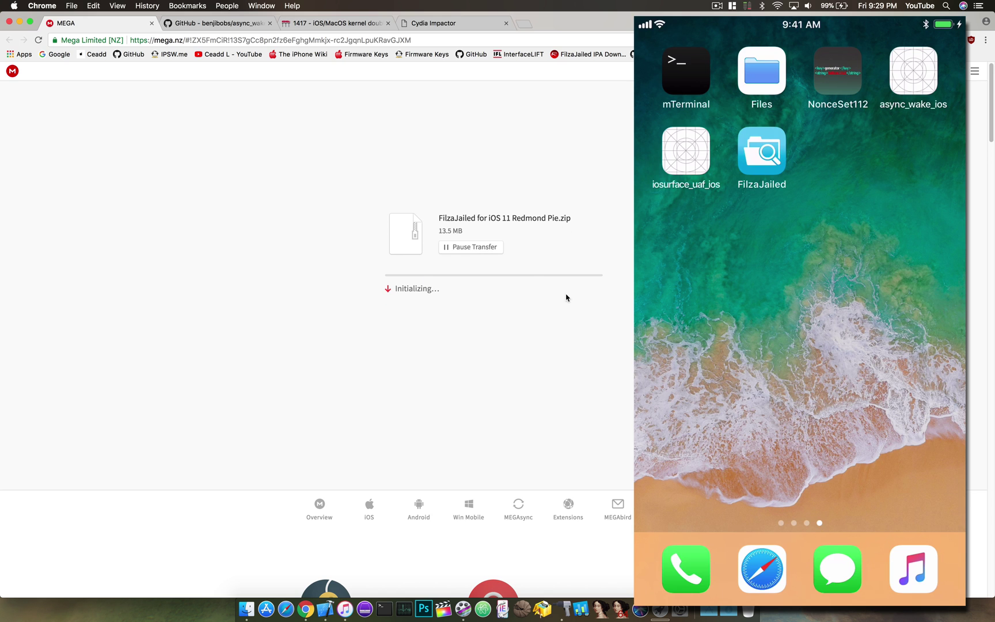
{"action": "left_click", "coordinate": [436, 24]}
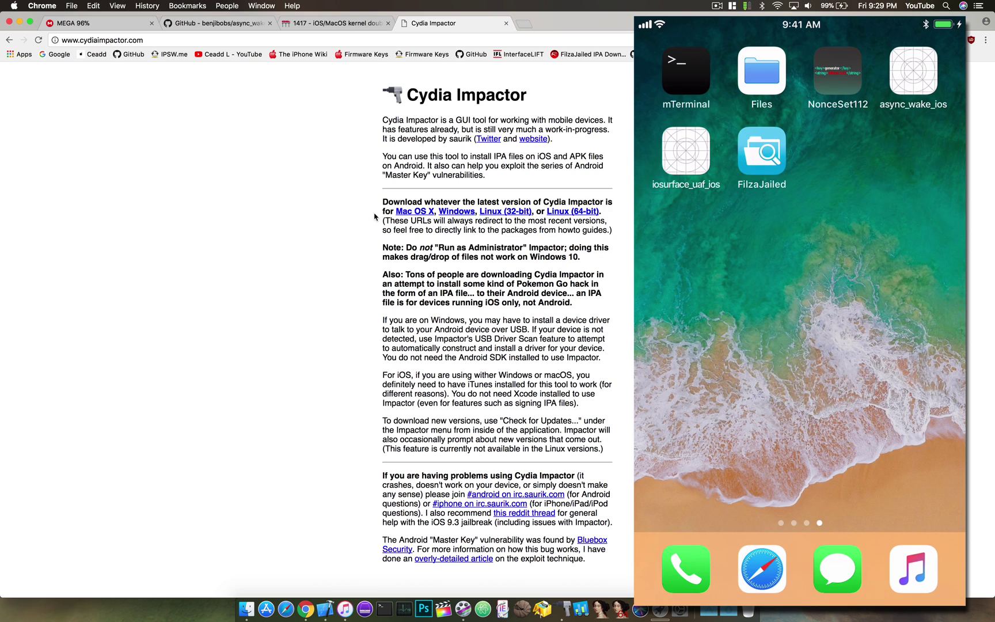
{"action": "left_click", "coordinate": [81, 24]}
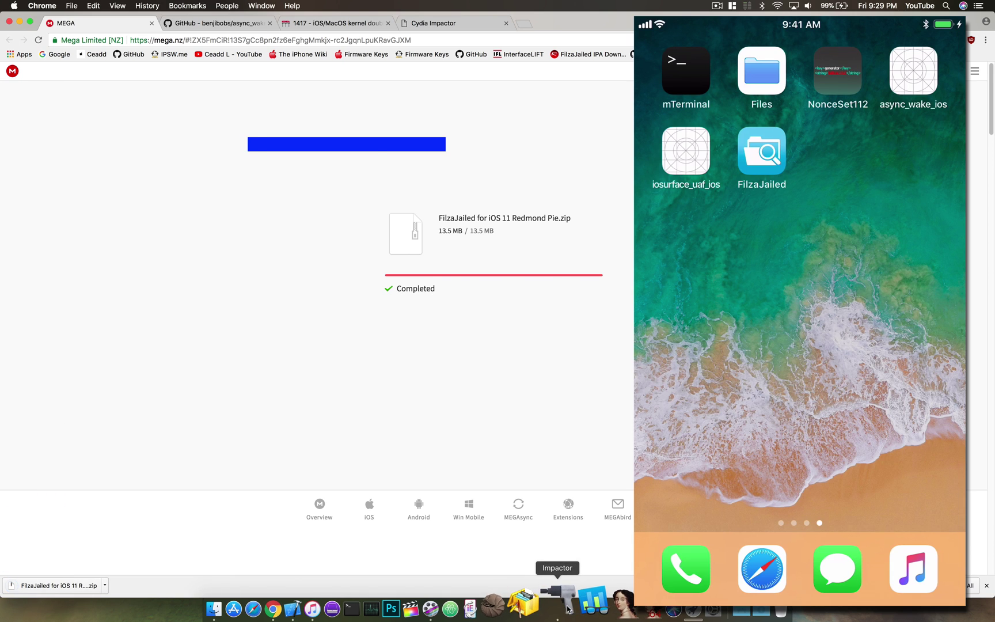
Launch Cydia Impactor and extract the FilzaJailed .ipa from its zip in Downloads
{"action": "left_click", "coordinate": [549, 608]}
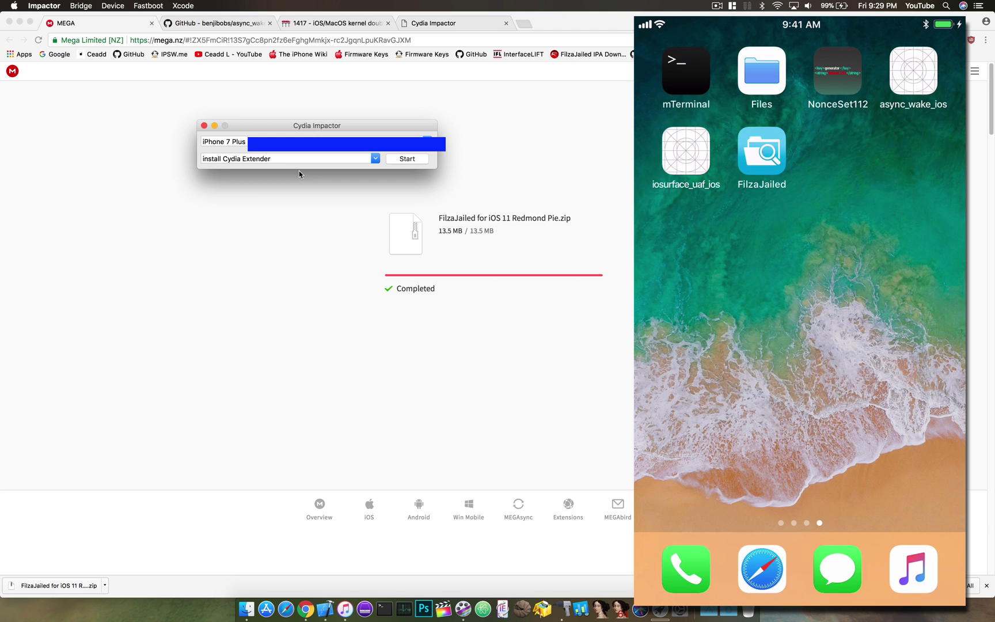
{"action": "left_click", "coordinate": [730, 611]}
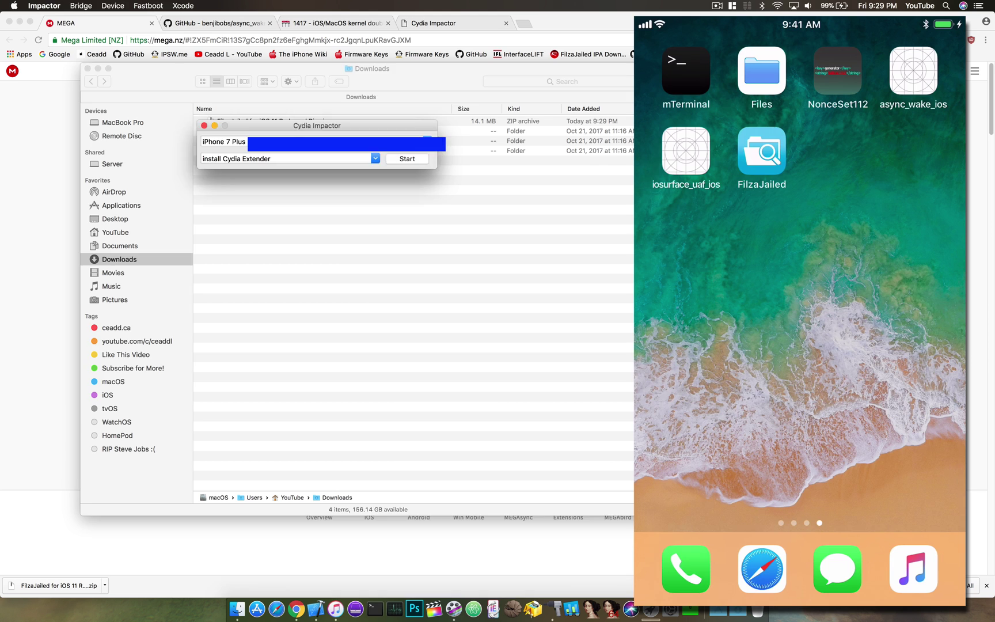
{"action": "double_click", "coordinate": [233, 122]}
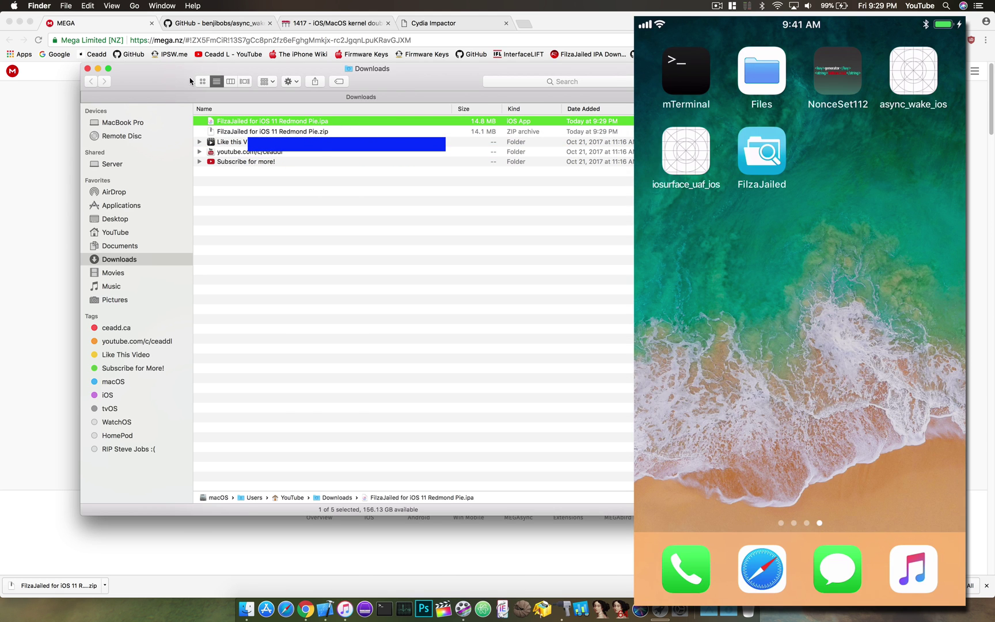
{"action": "left_click_drag", "start_coordinate": [184, 80], "coordinate": [373, 185]}
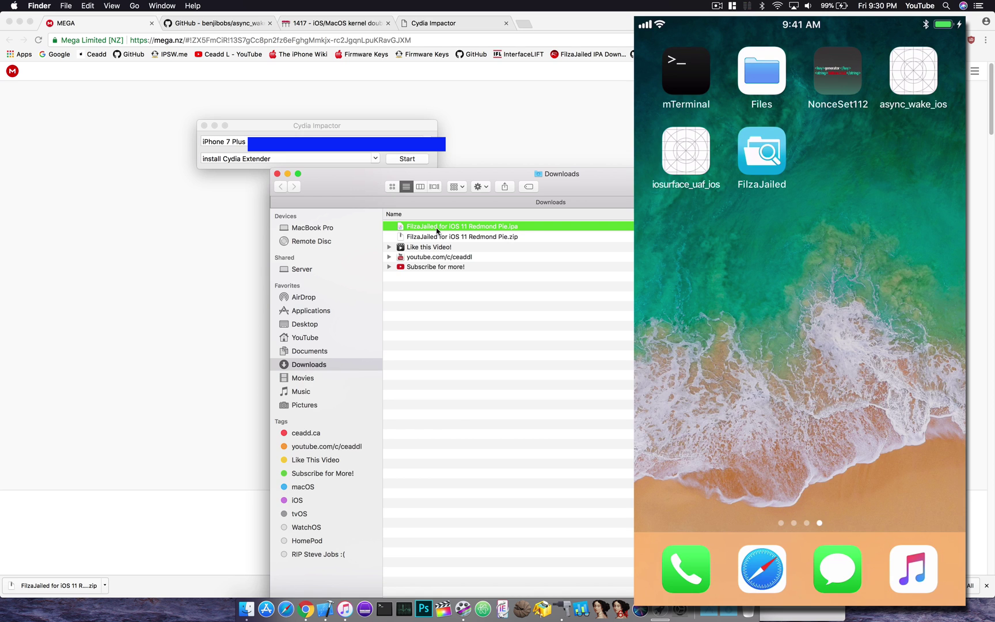
Drop the FilzaJailed .ipa onto the Cydia Impactor window to start installing it
{"action": "left_click_drag", "start_coordinate": [437, 227], "coordinate": [334, 141]}
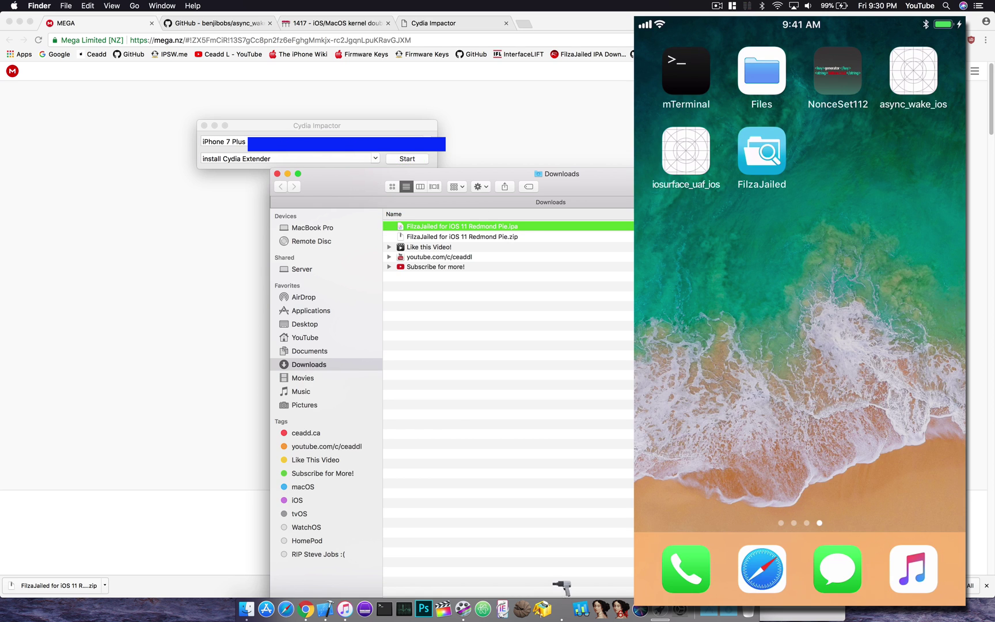